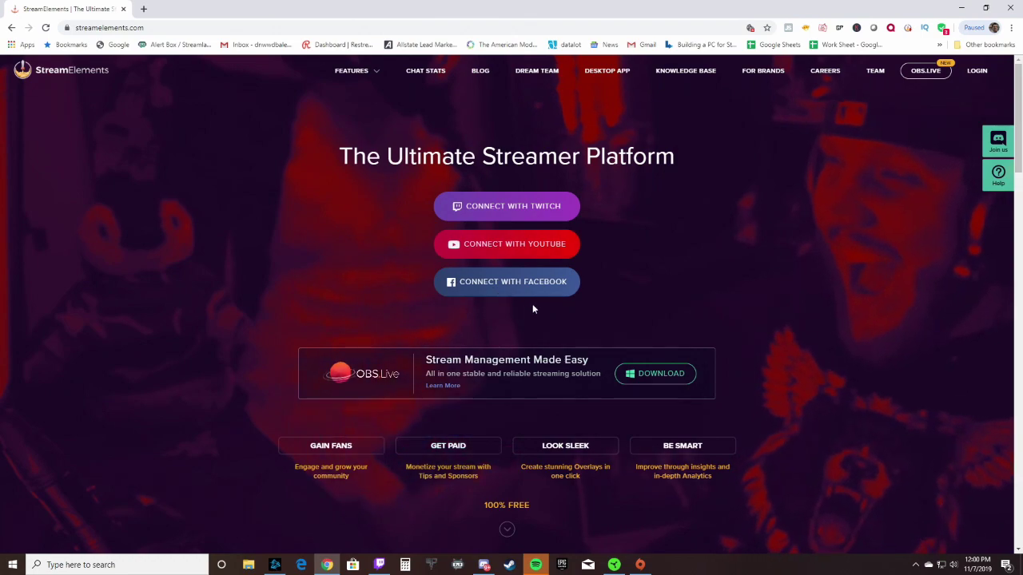
- Sign in with Twitch and browse the dashboard down to the monthly stats and BOT section
click(535, 211)
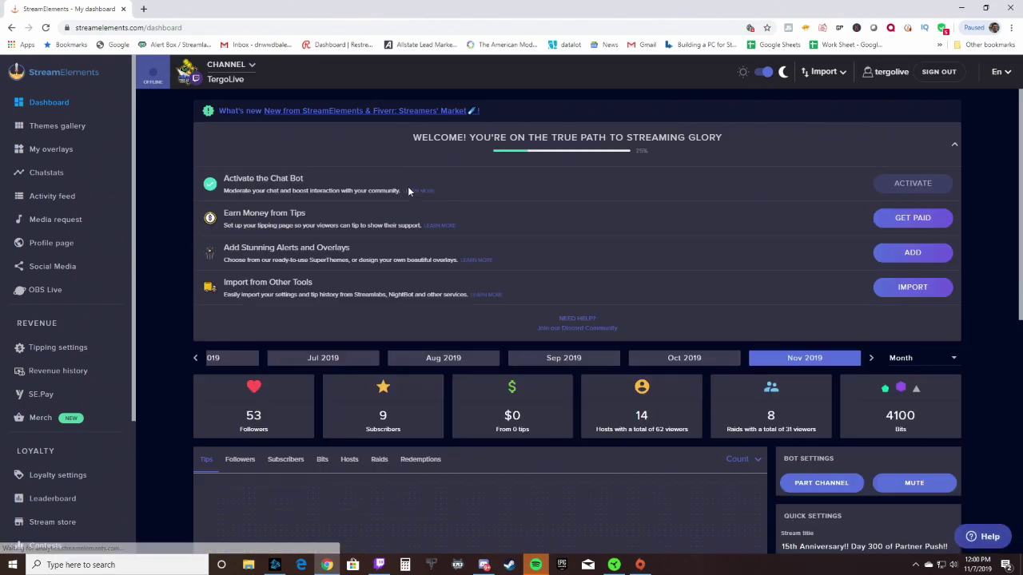
scroll(592, 248, down, 1)
scroll(587, 242, up, 1)
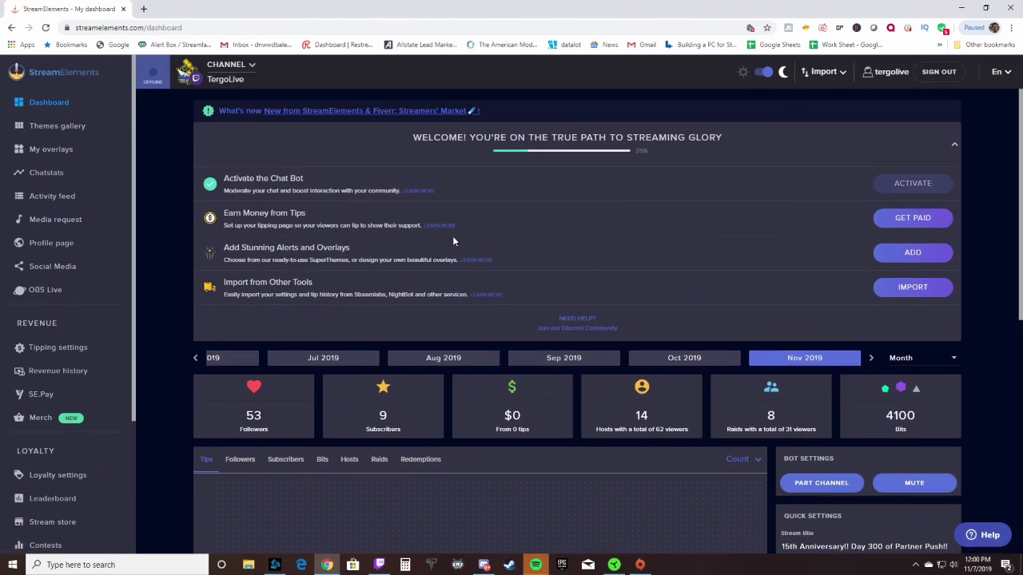
scroll(453, 236, down, 1)
scroll(467, 238, up, 1)
scroll(736, 256, down, 3)
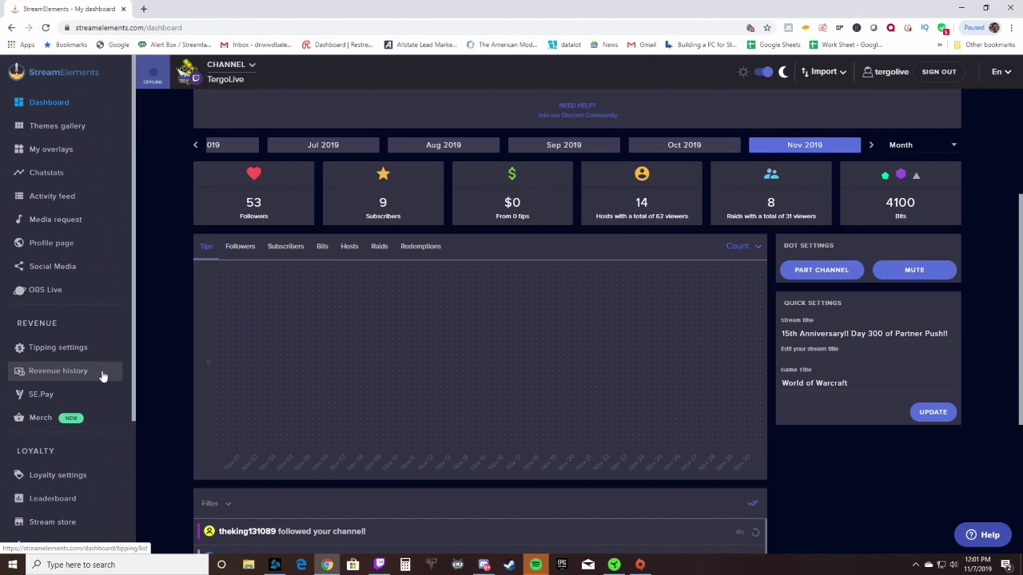
scroll(102, 374, down, 3)
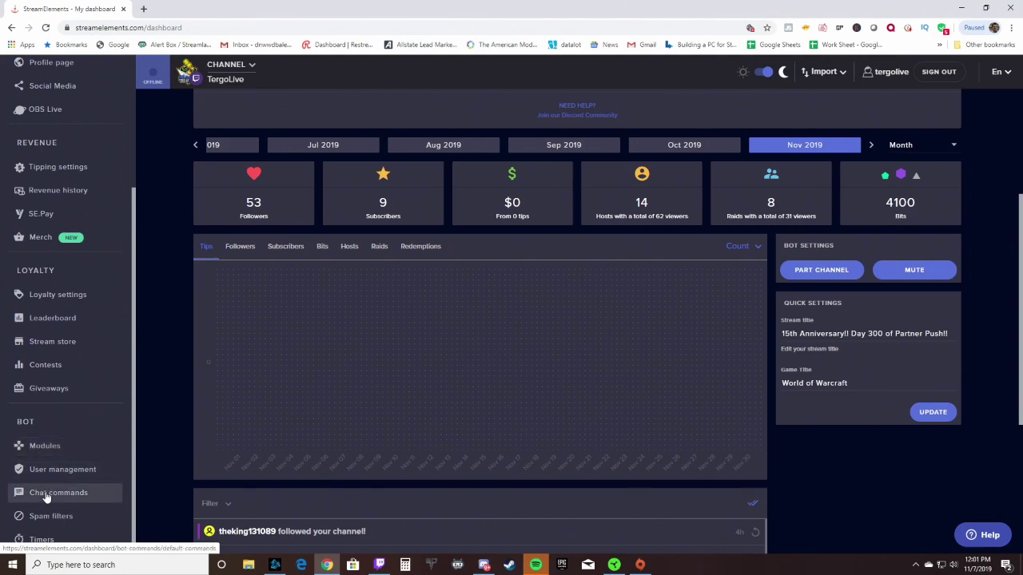
- Expand Chat alerts and view the tips, hosts, subscribers, cheers, raids, redemptions and follower messages
click(45, 446)
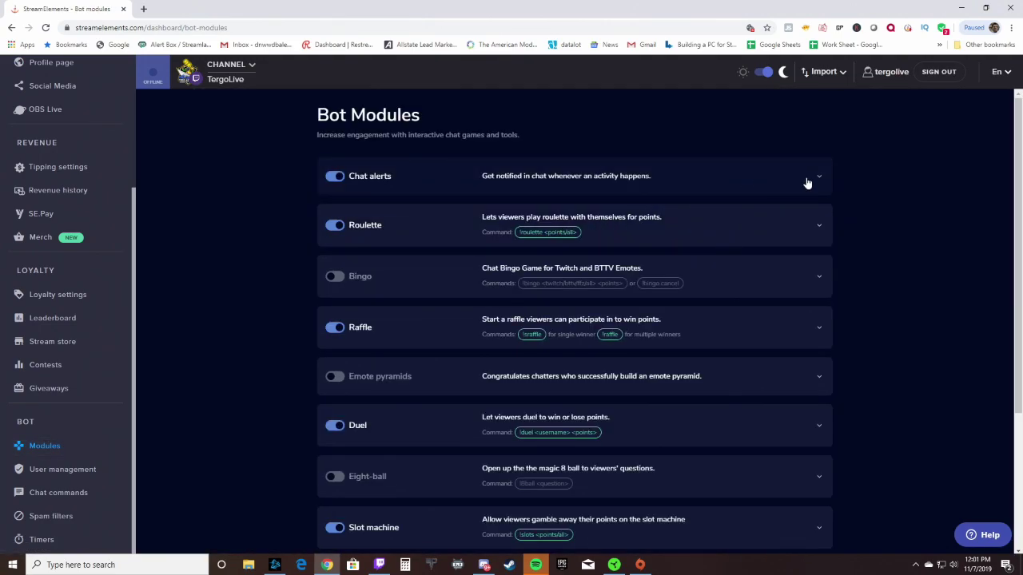
click(806, 183)
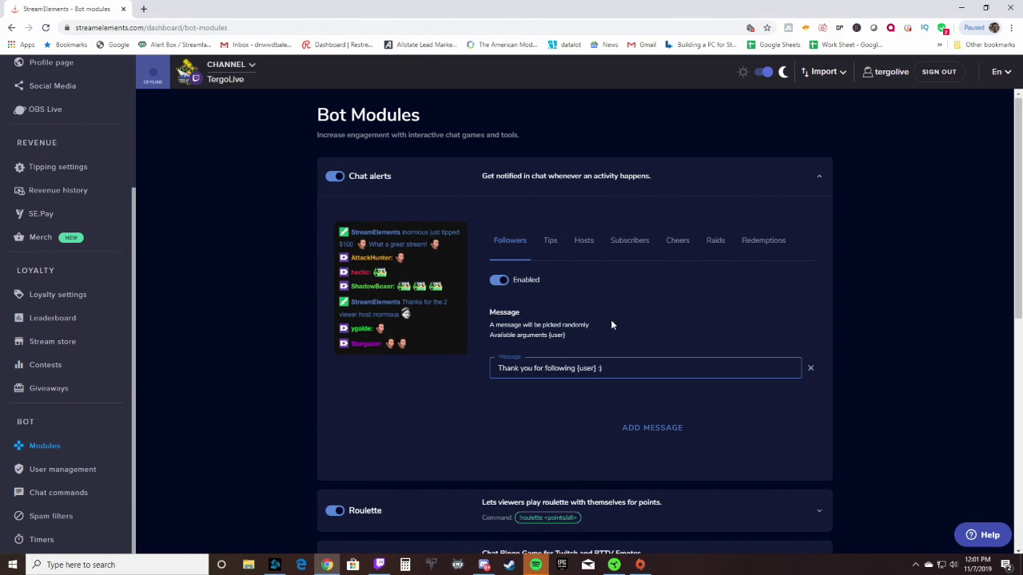
click(552, 243)
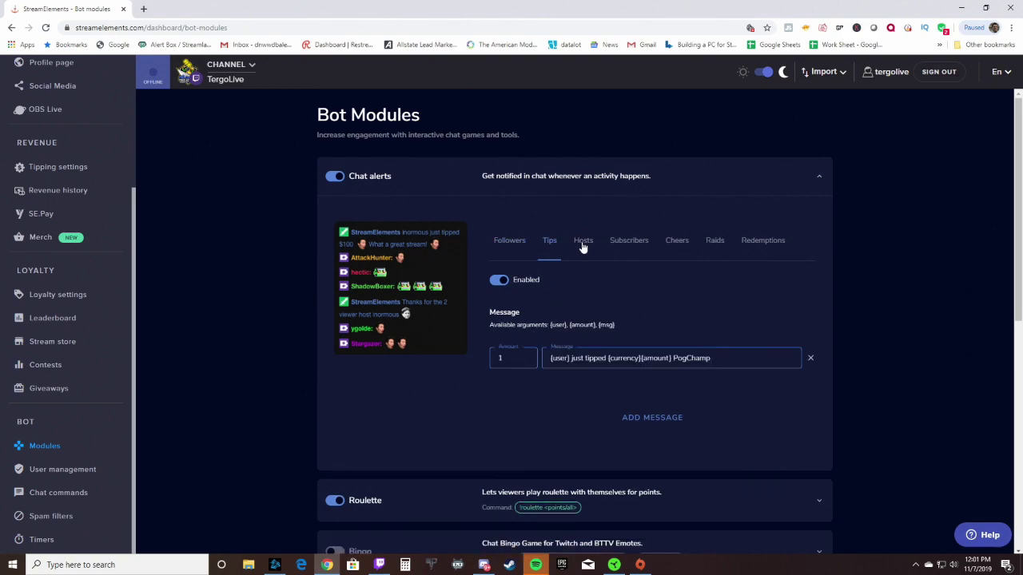
click(583, 244)
click(628, 241)
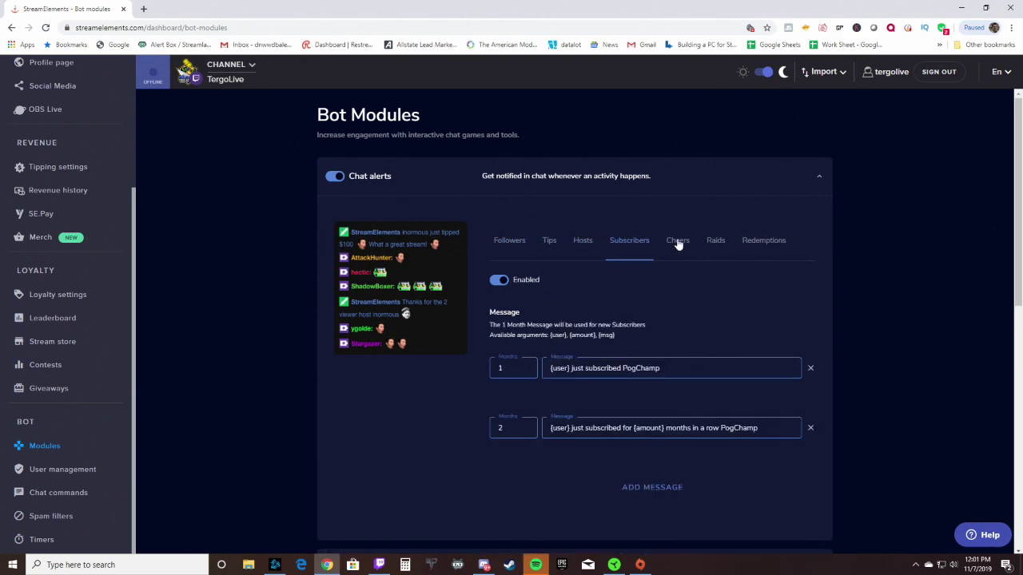
click(675, 241)
click(715, 241)
click(755, 241)
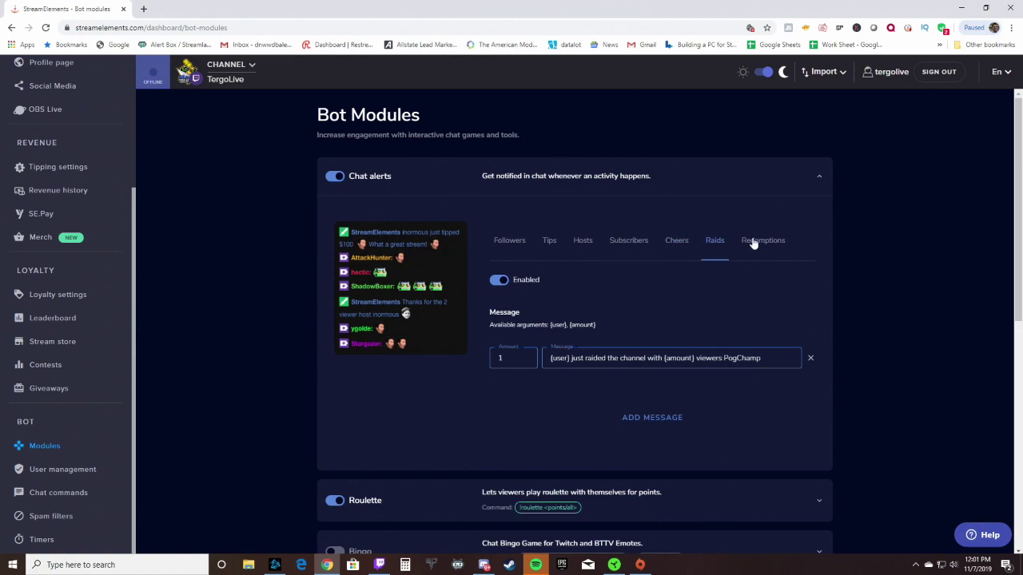
click(515, 243)
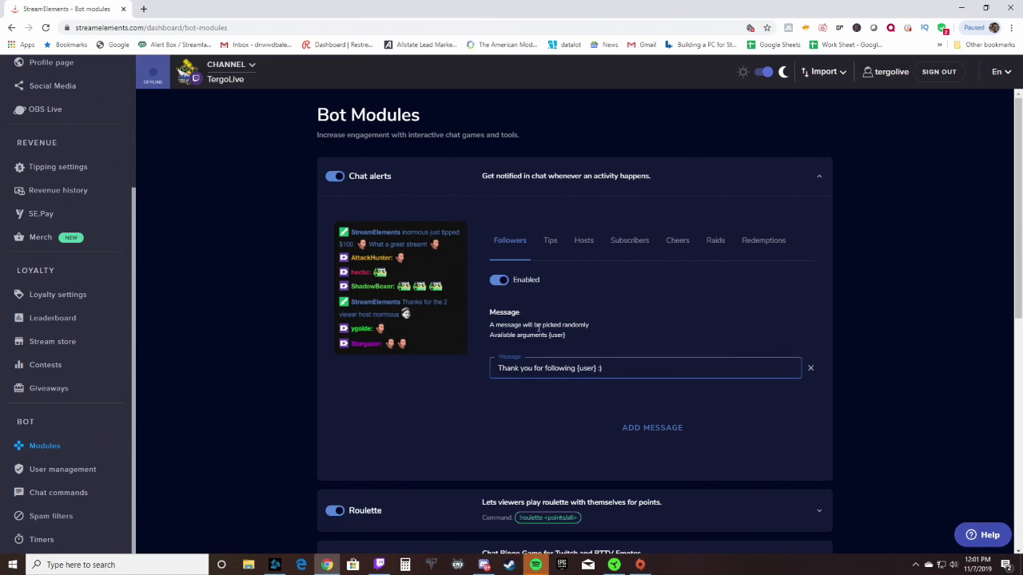
- Expand the Roulette module and scroll through its settings
scroll(513, 383, down, 1)
scroll(480, 391, down, 1)
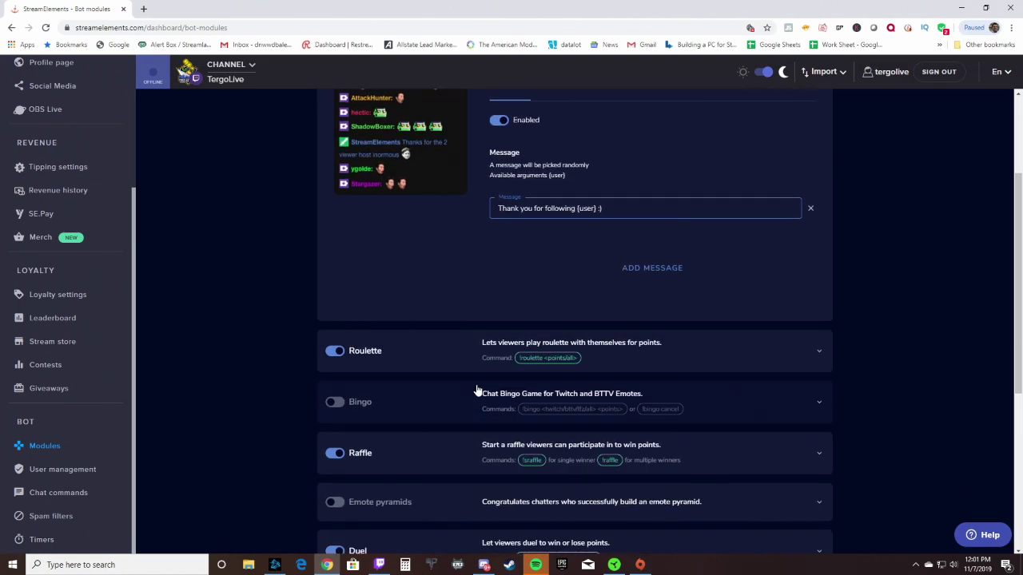
click(623, 361)
scroll(591, 352, down, 1)
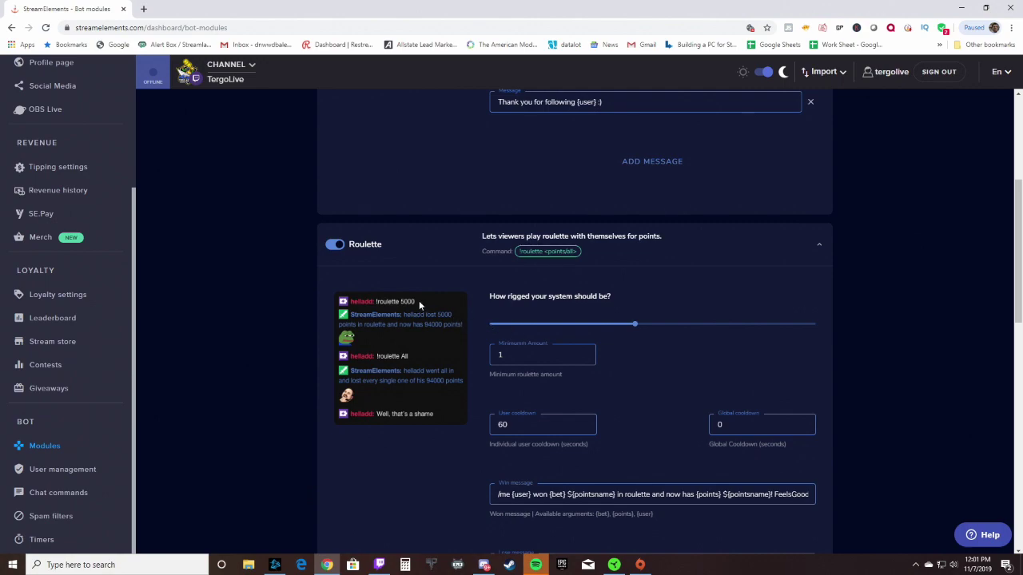
scroll(411, 302, down, 1)
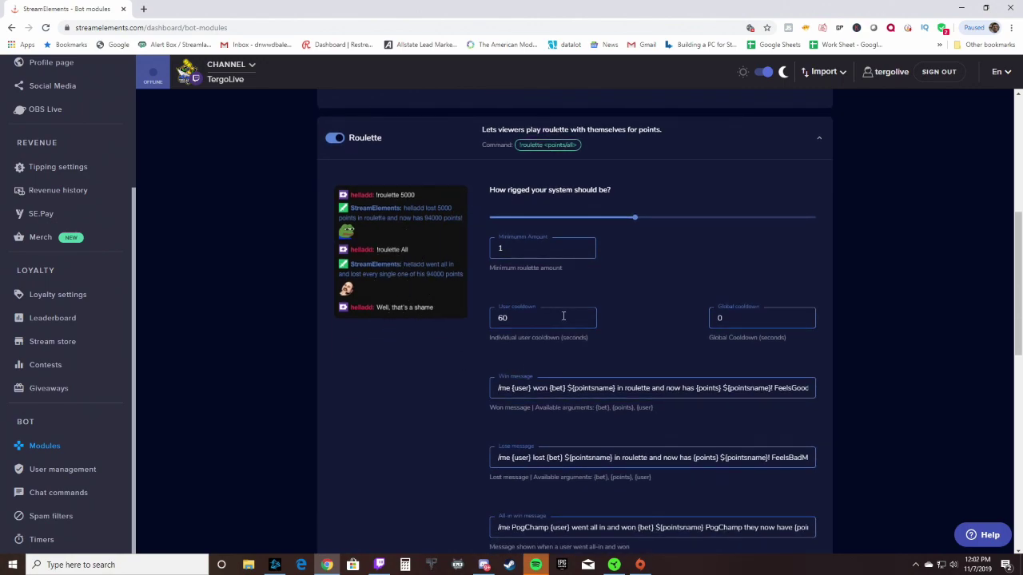
scroll(735, 321, down, 1)
scroll(480, 283, down, 1)
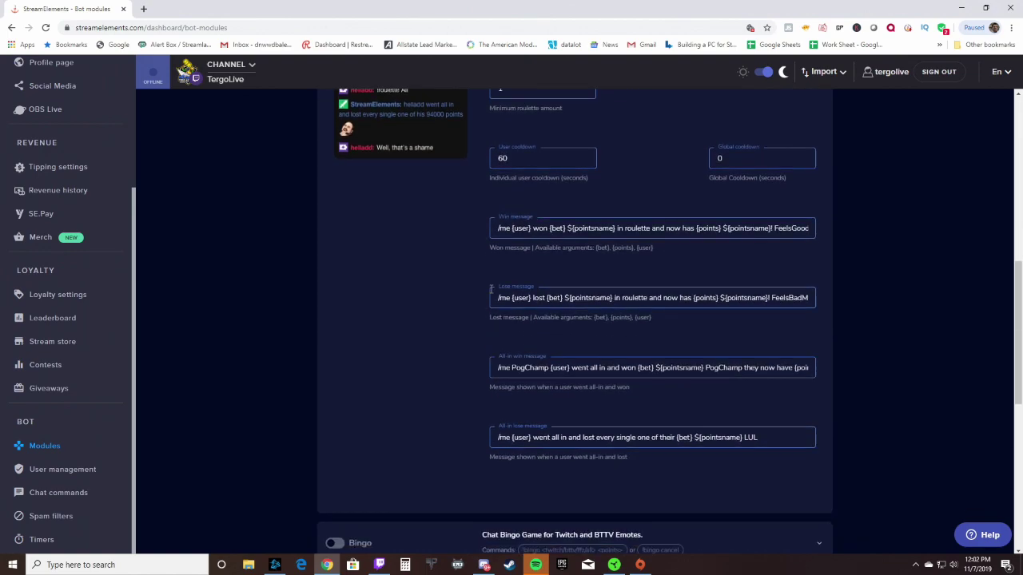
scroll(488, 292, down, 1)
scroll(488, 292, down, 1)
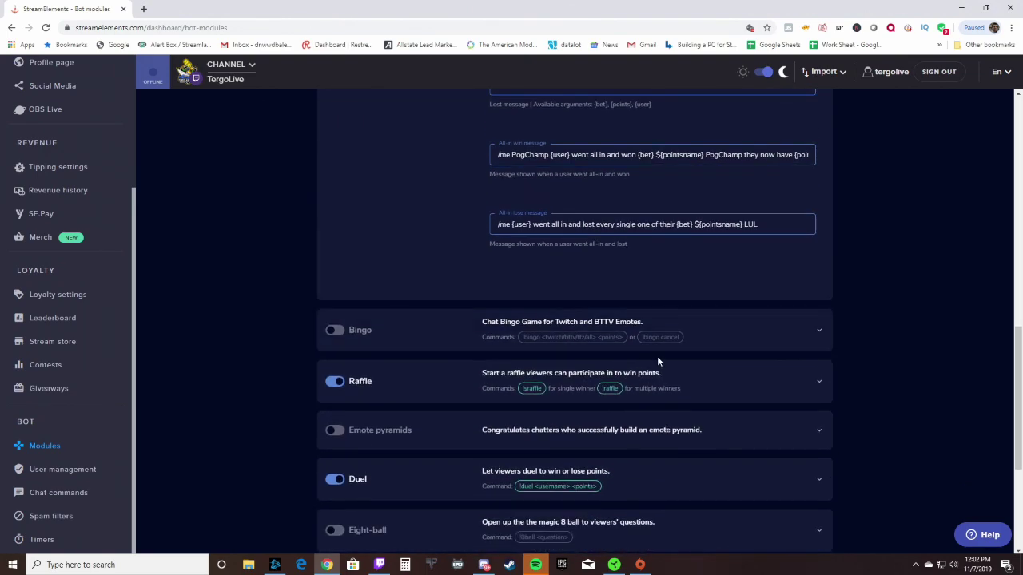
- Expand the Bingo module and scroll through its settings
click(529, 330)
scroll(479, 352, down, 1)
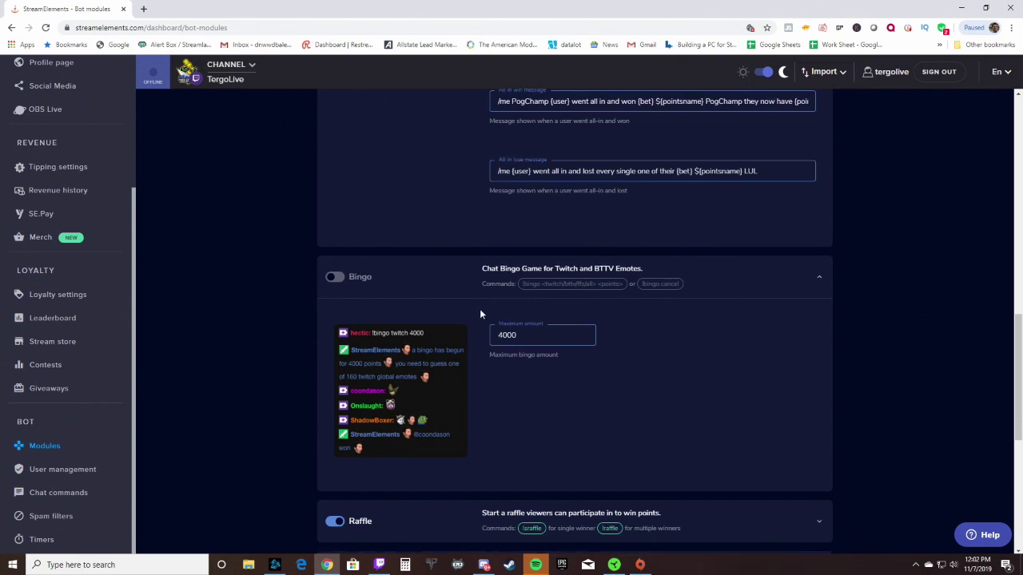
scroll(479, 312, down, 1)
scroll(447, 313, down, 1)
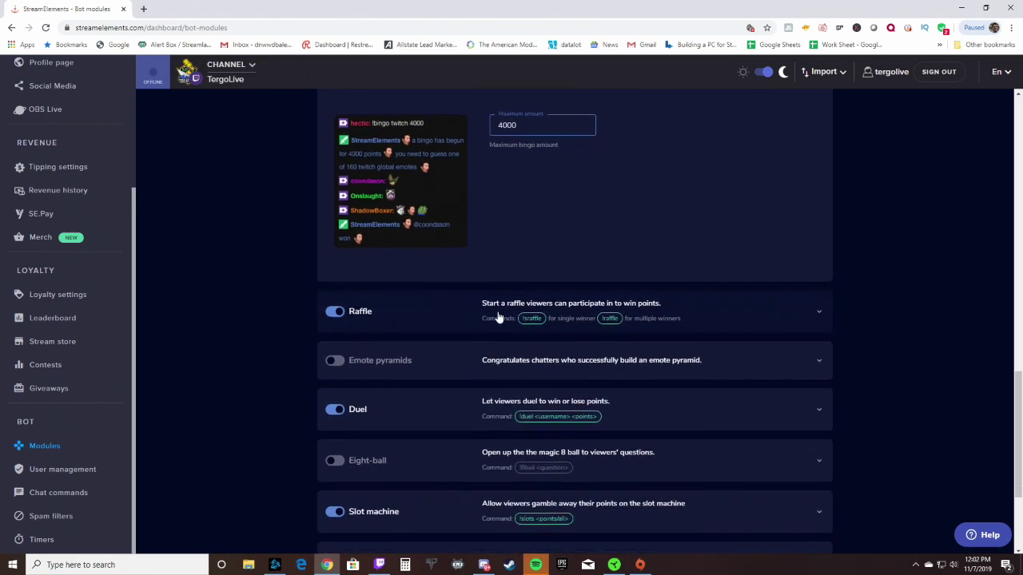
- Expand the Raffle module and scroll through its settings
click(745, 310)
scroll(479, 318, down, 1)
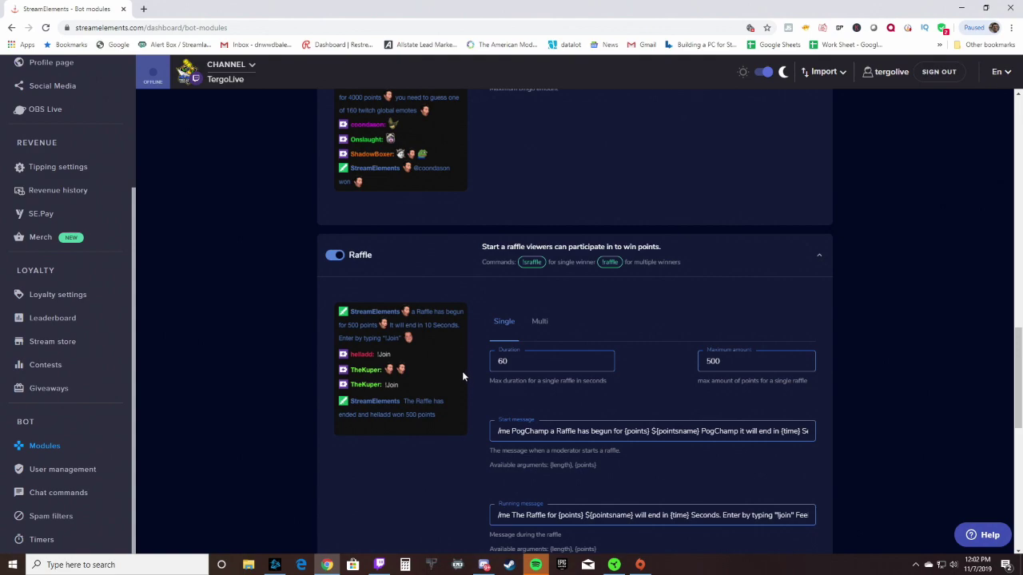
scroll(447, 376, down, 2)
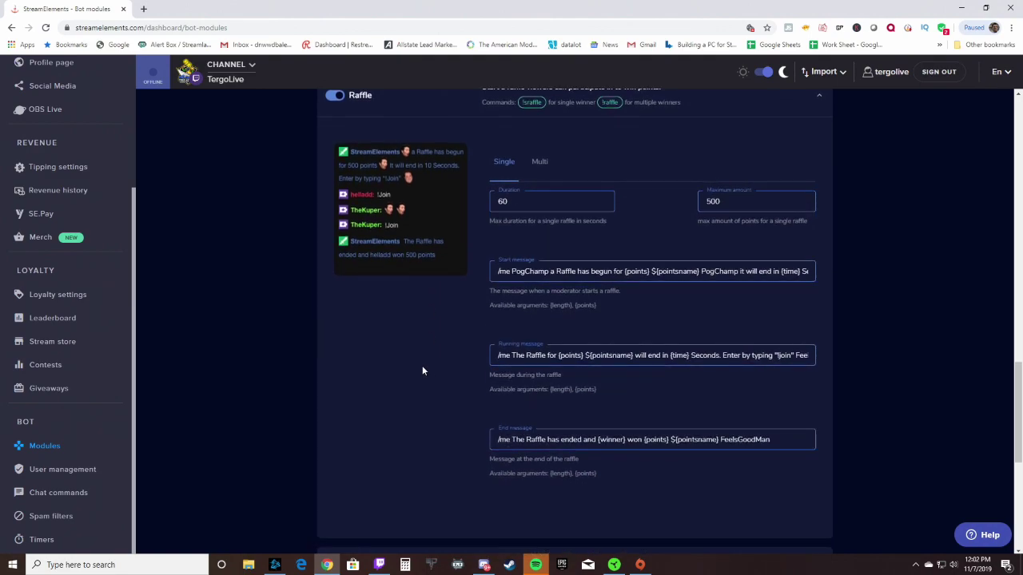
scroll(421, 360, up, 1)
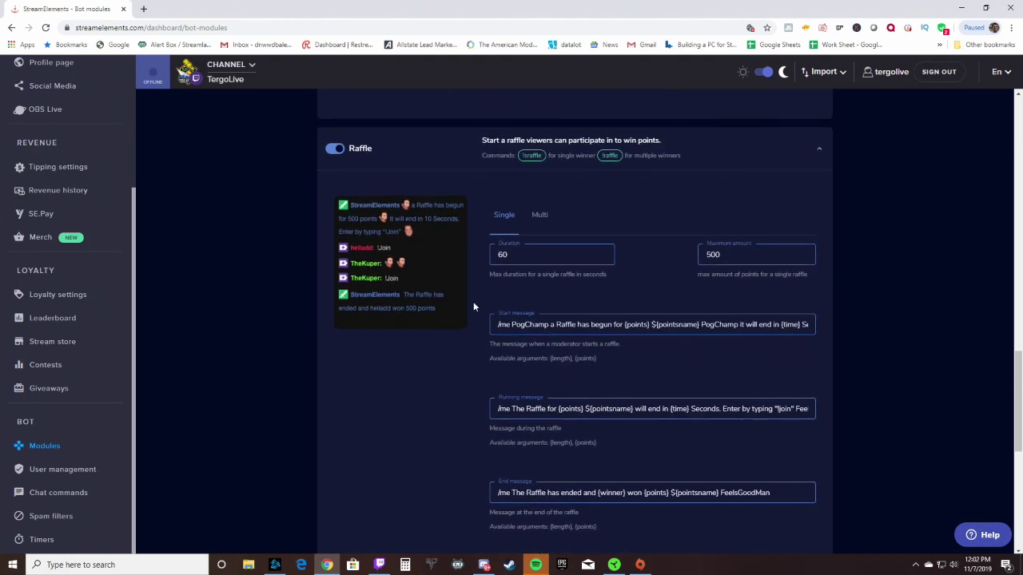
scroll(472, 306, down, 1)
scroll(470, 306, down, 2)
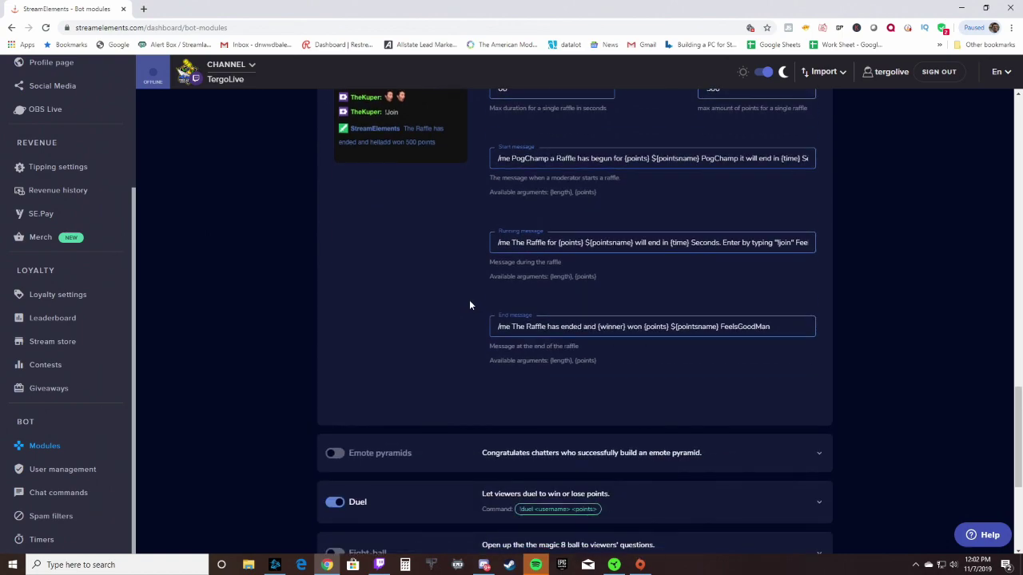
scroll(469, 303, down, 1)
scroll(469, 304, down, 1)
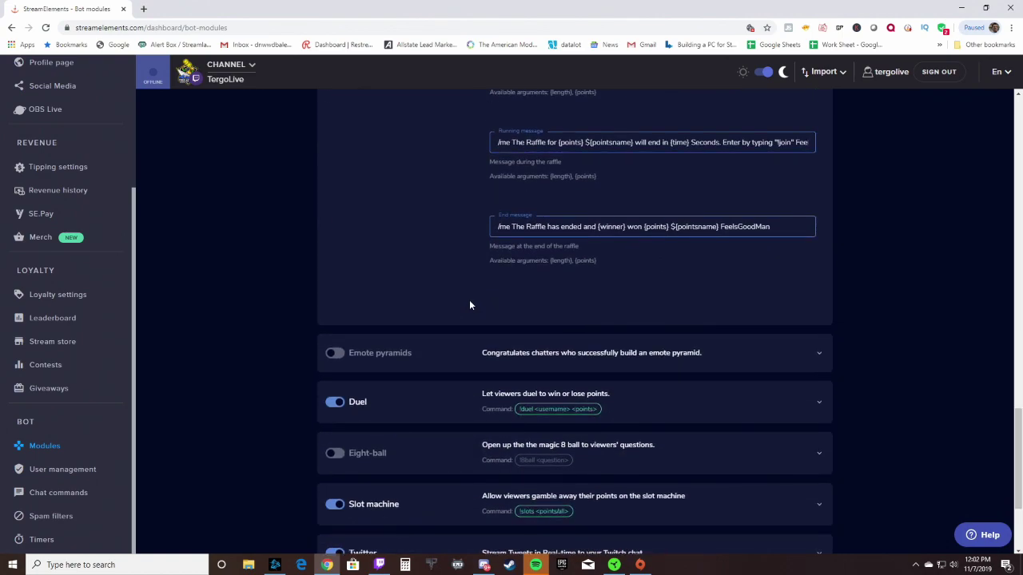
scroll(453, 368, down, 1)
- Expand the Duel and Twitter modules to check their settings and tweet template
click(451, 343)
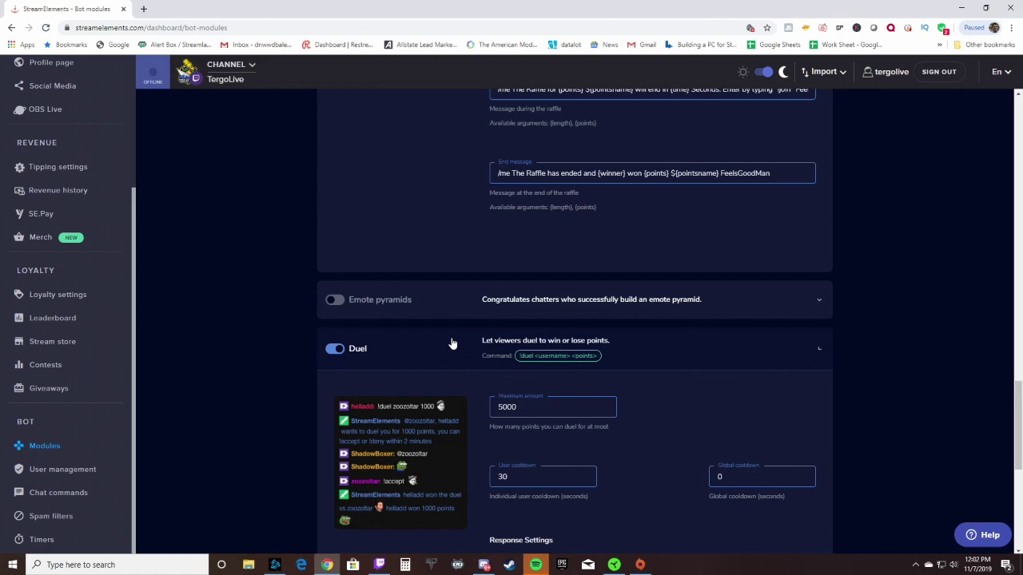
scroll(449, 331, down, 1)
scroll(461, 324, down, 1)
scroll(430, 359, down, 1)
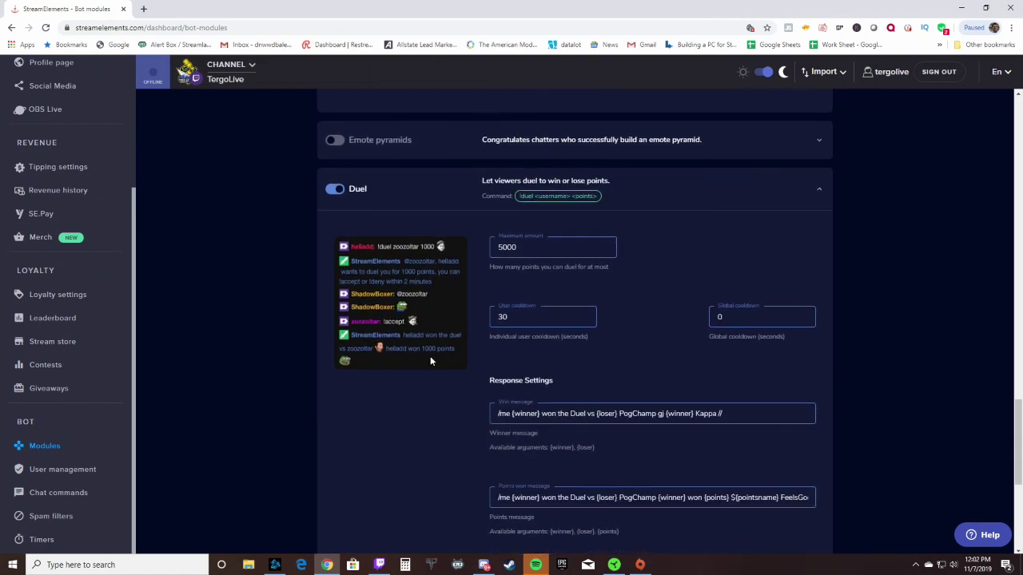
scroll(439, 344, down, 1)
scroll(450, 328, down, 2)
scroll(451, 326, down, 2)
scroll(453, 328, down, 1)
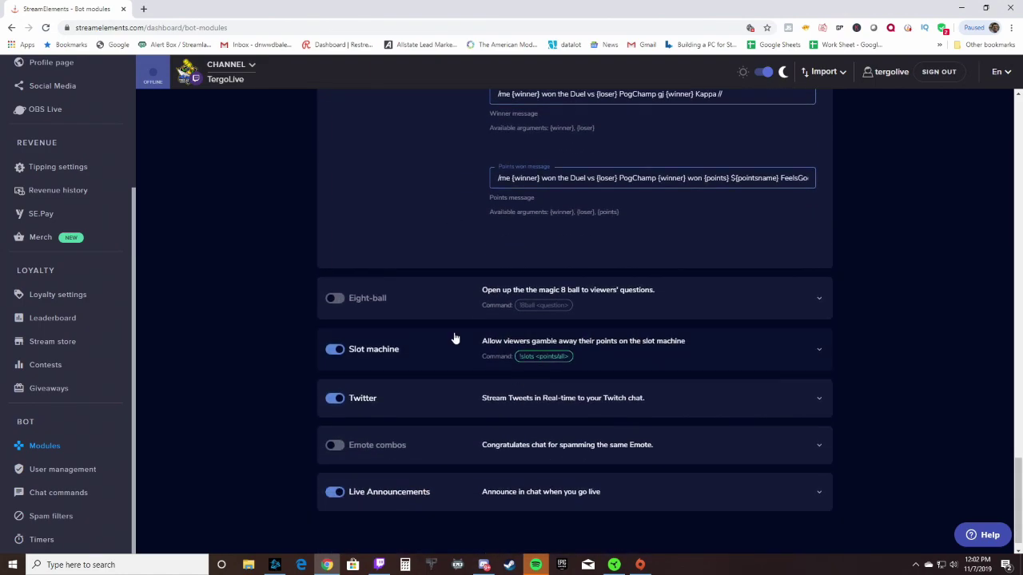
click(468, 400)
scroll(465, 392, down, 3)
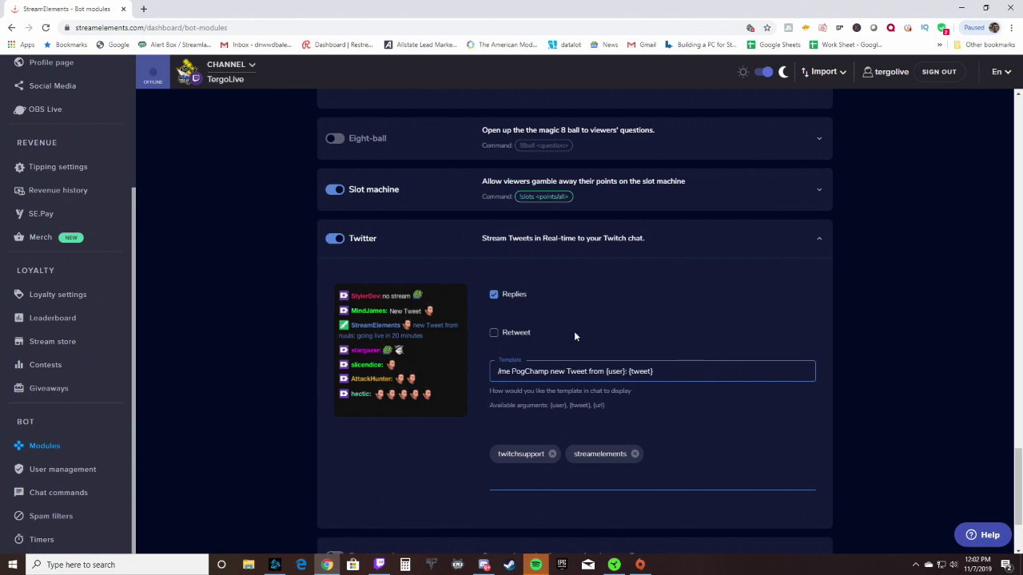
- Expand Live Announcements to see its going-live chat message template
scroll(569, 324, down, 2)
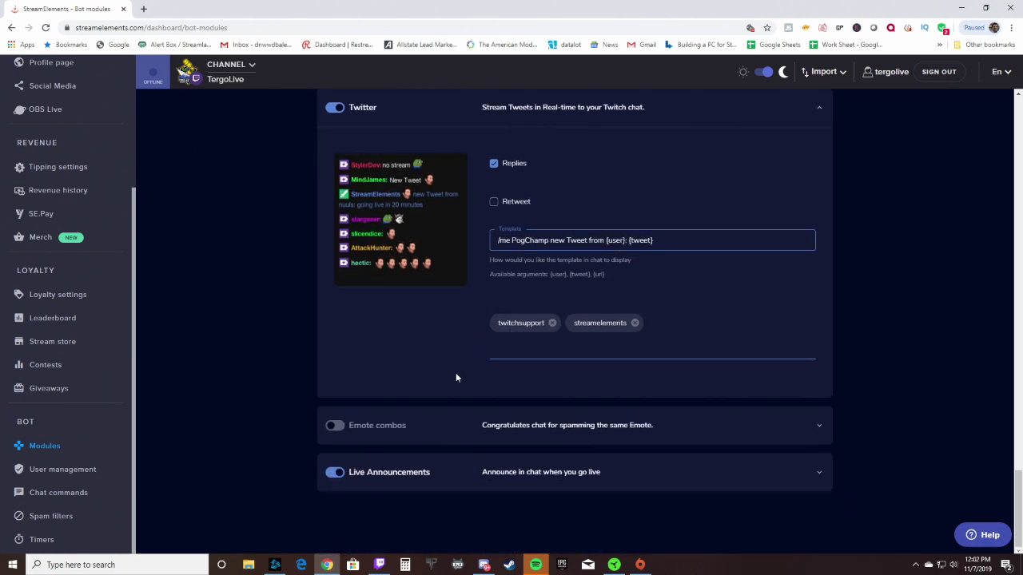
click(459, 472)
scroll(458, 361, down, 3)
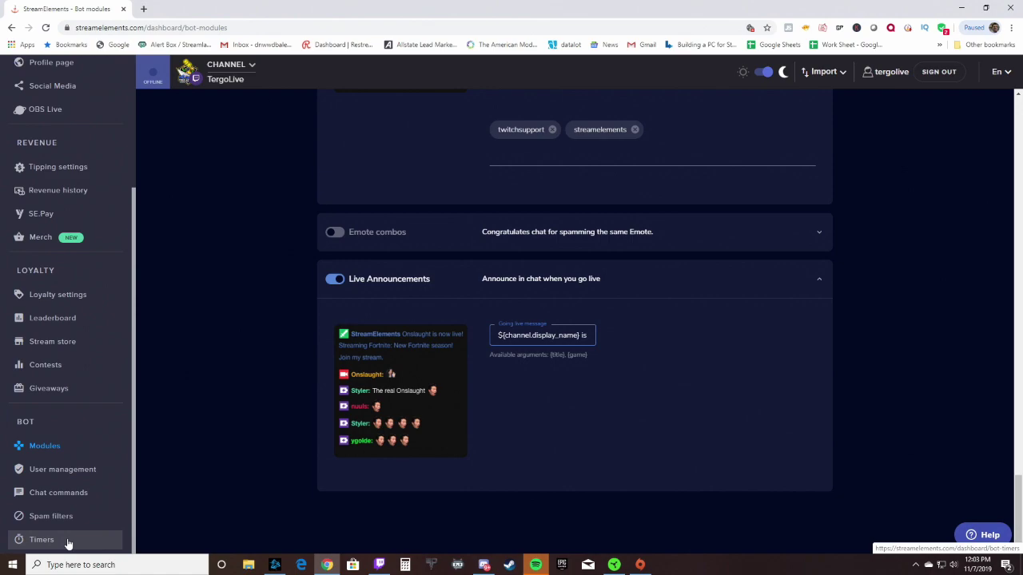
- Go to Bot Timers, look over the existing timers, and start a new timer
click(68, 541)
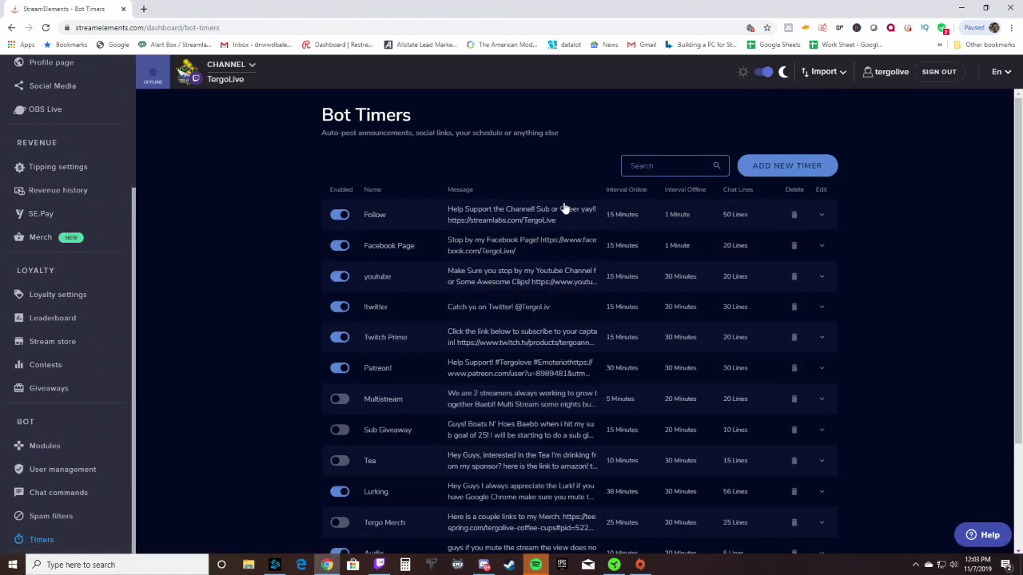
scroll(467, 245, down, 2)
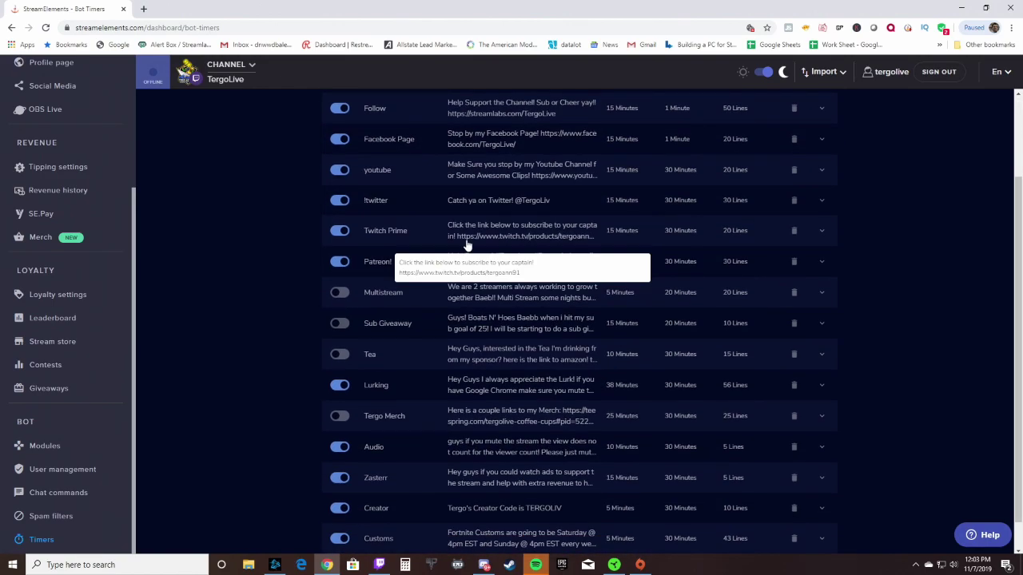
scroll(468, 245, down, 1)
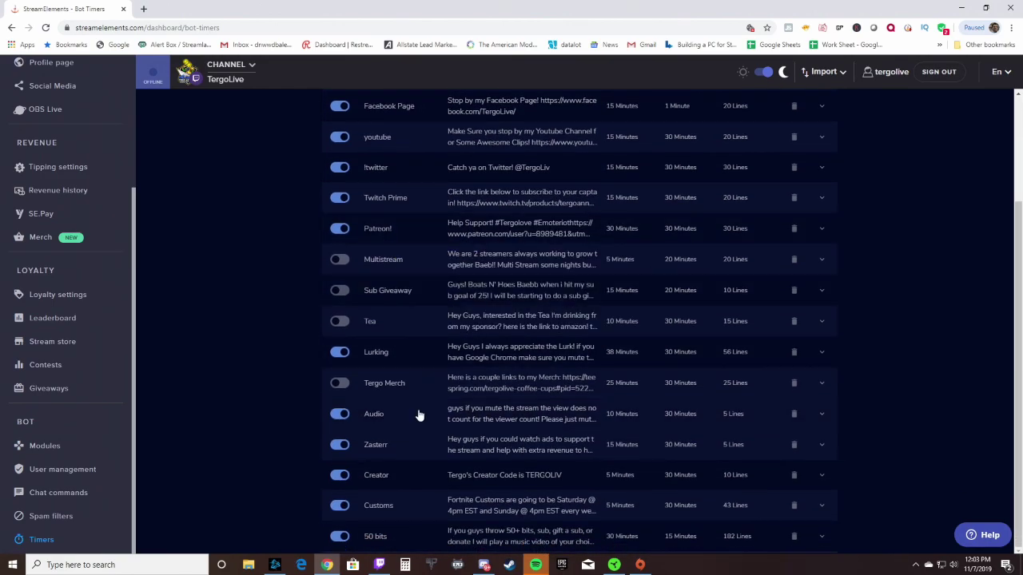
scroll(266, 370, up, 4)
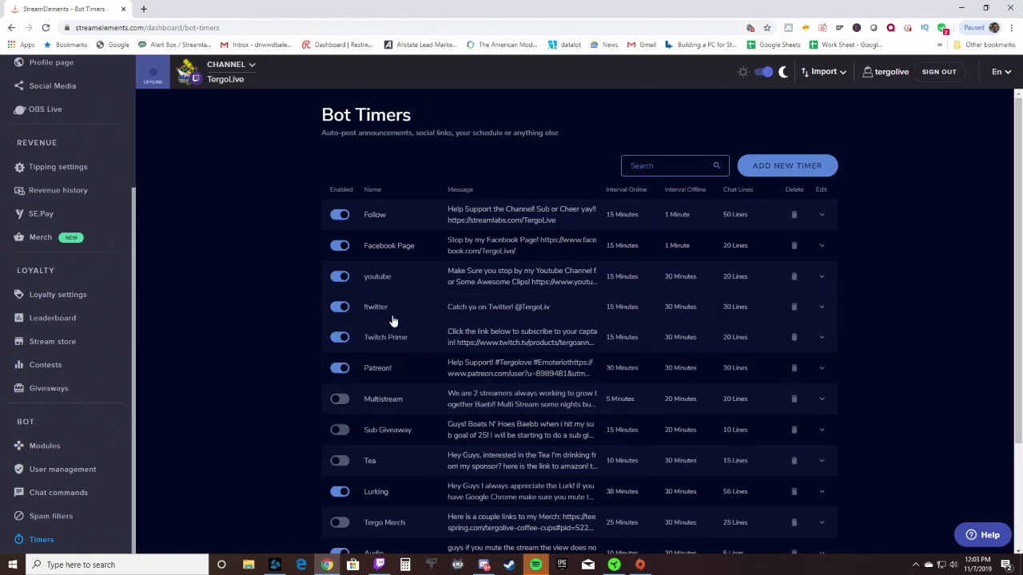
click(766, 168)
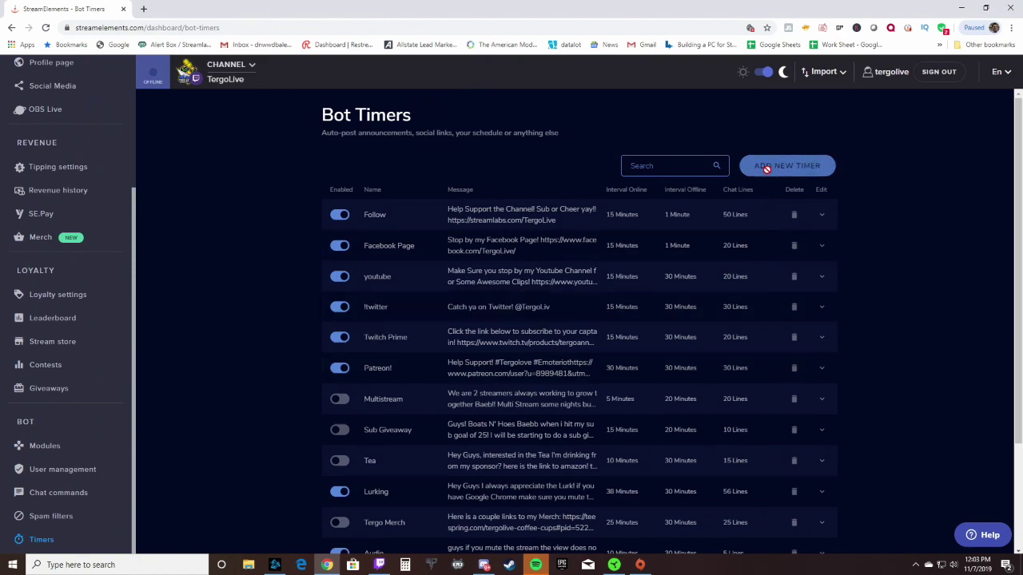
- Name the new timer 'Follow' and set its chat lines requirement to 15
click(404, 258)
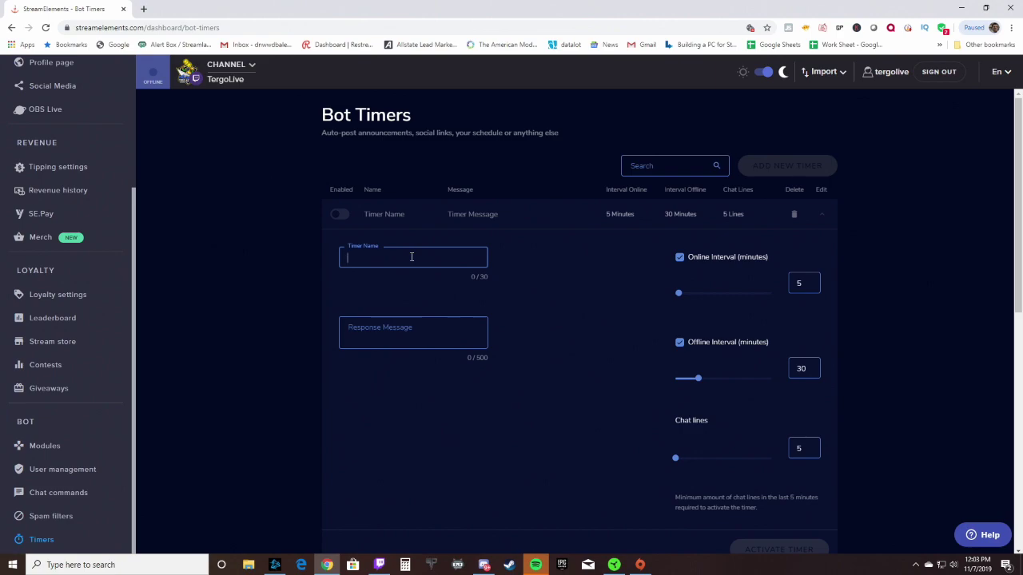
text(F)
text(ollow)
click(679, 461)
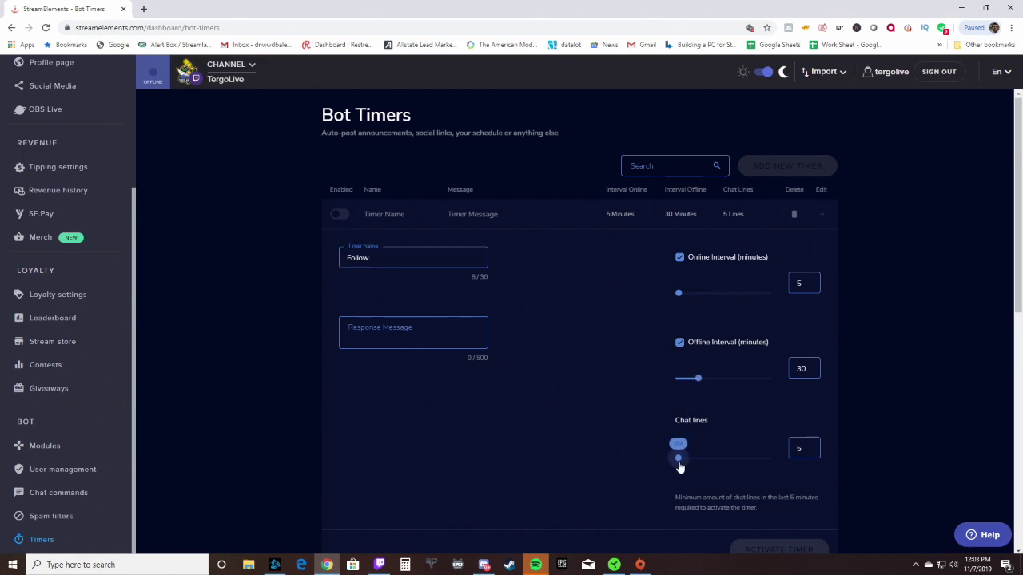
drag(679, 466, 676, 466)
drag(676, 463, 676, 464)
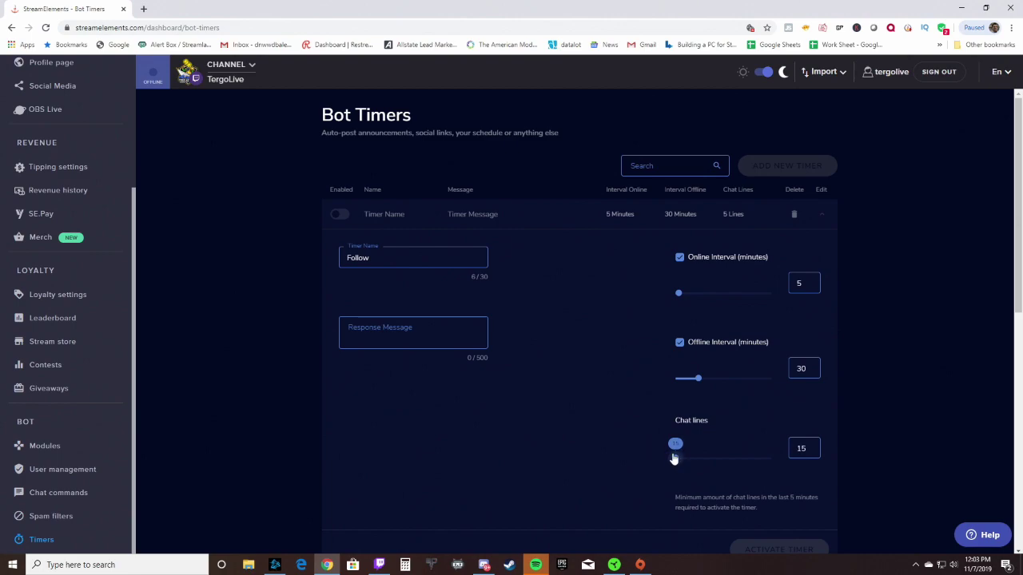
- Enter 'Hey please follow' as the timer's response message
click(419, 328)
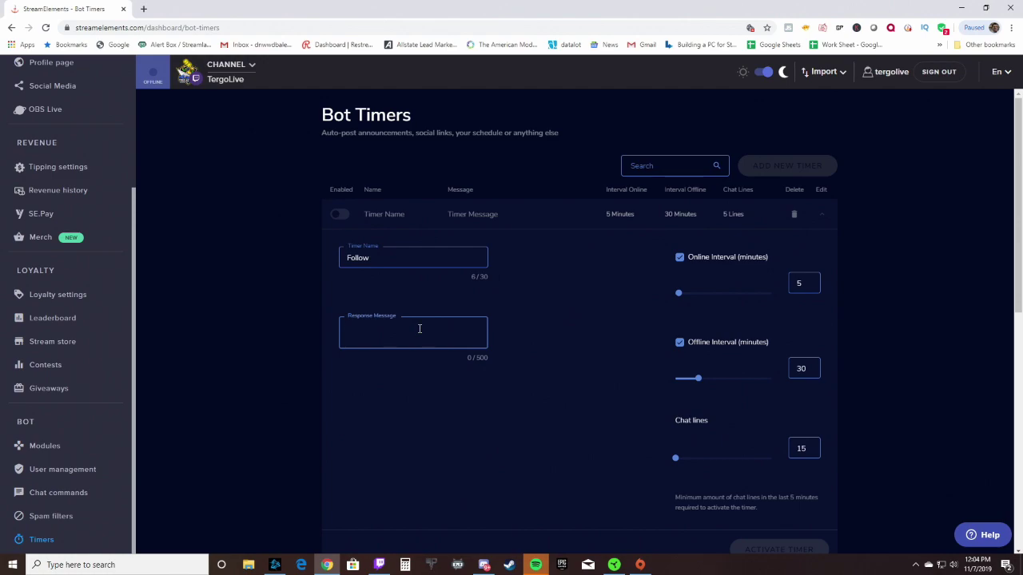
text(Hey p)
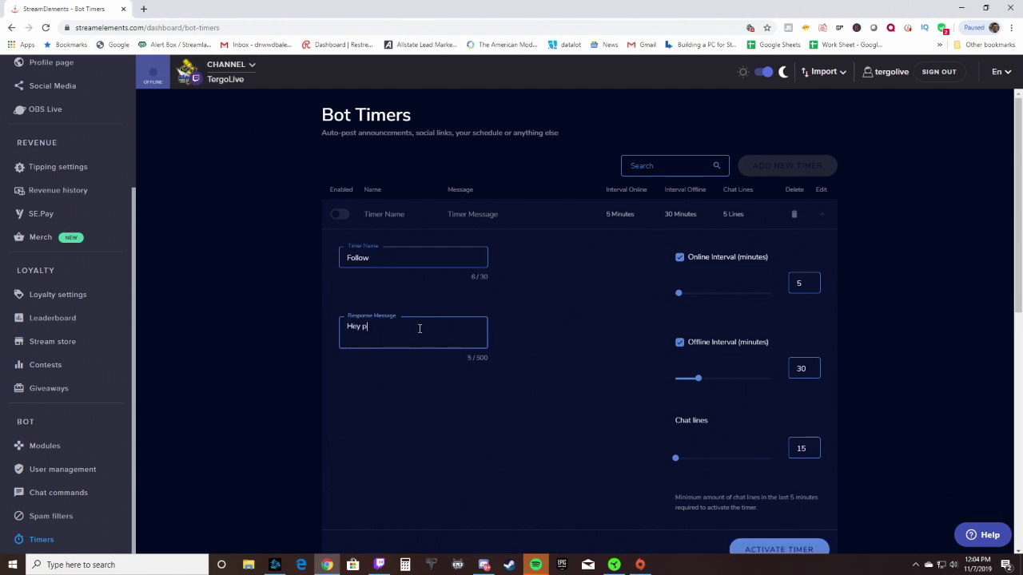
text(lease follo)
text(w)
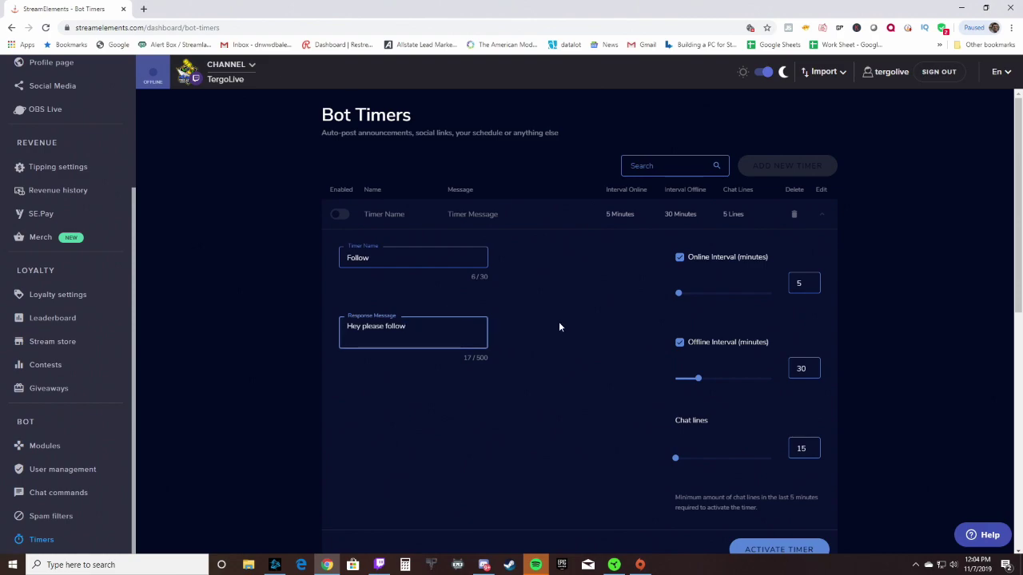
scroll(544, 275, down, 1)
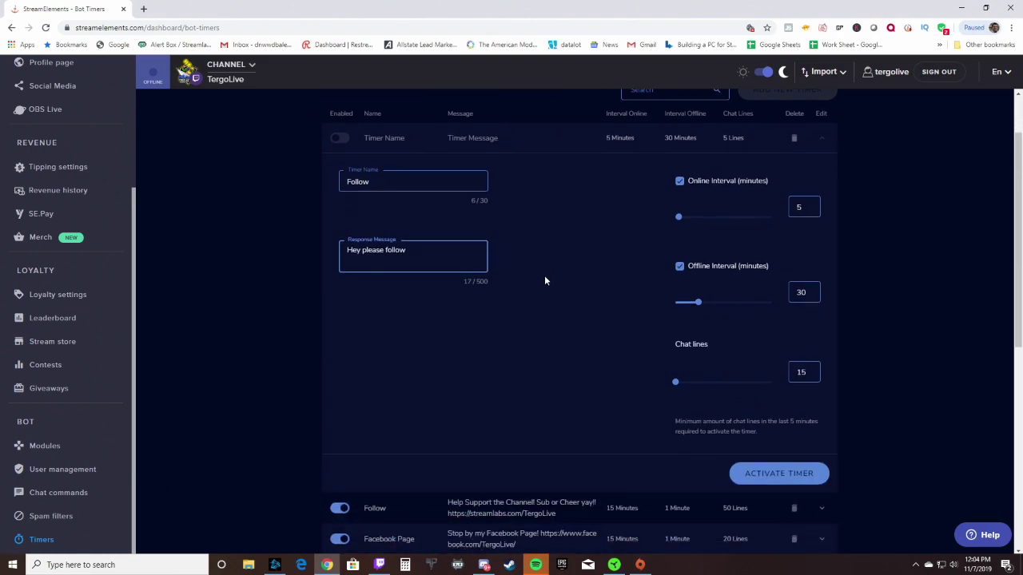
scroll(561, 300, up, 1)
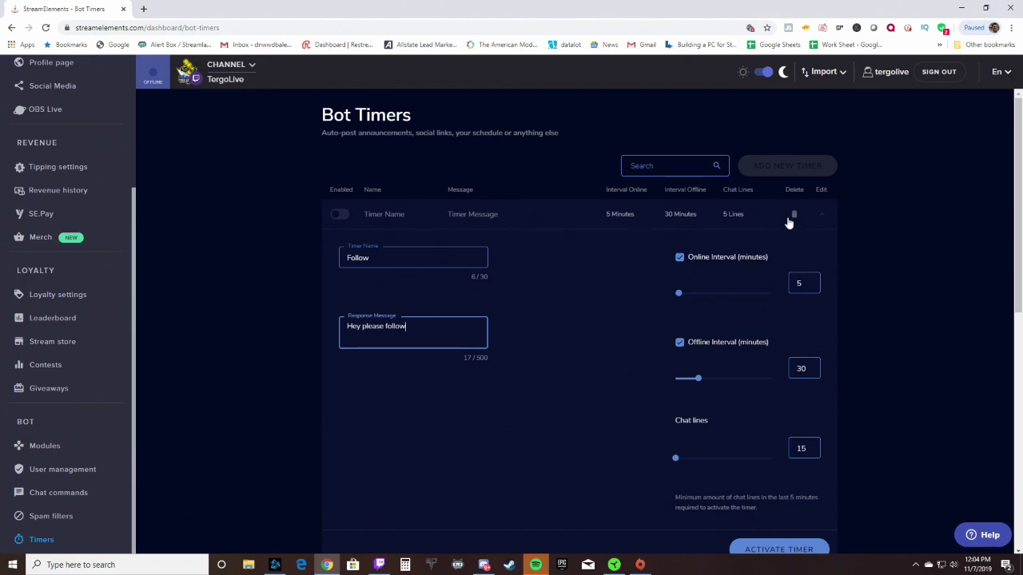
scroll(727, 488, down, 1)
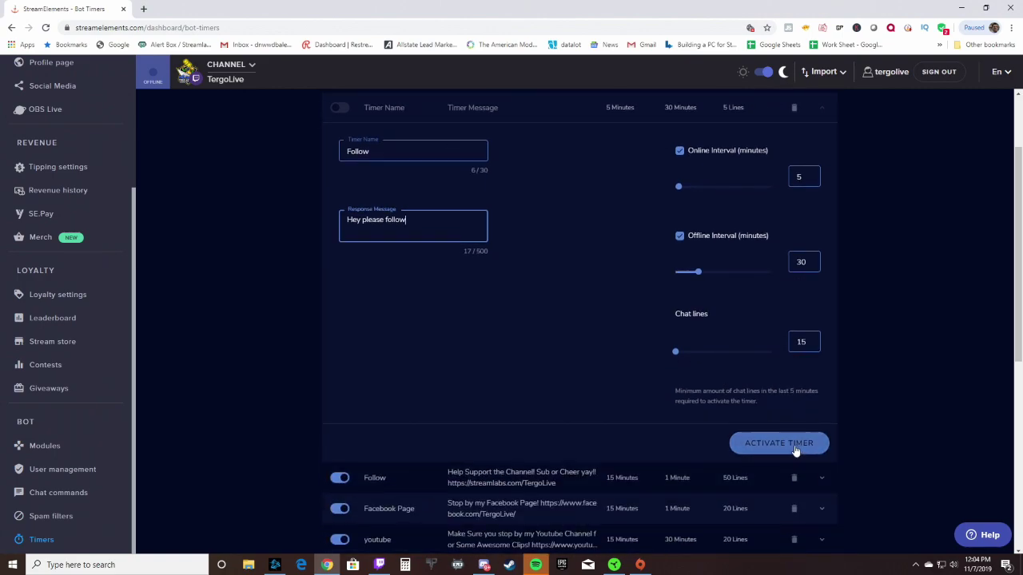
- Activate the Follow timer and check it is listed as enabled
click(791, 445)
scroll(629, 374, down, 1)
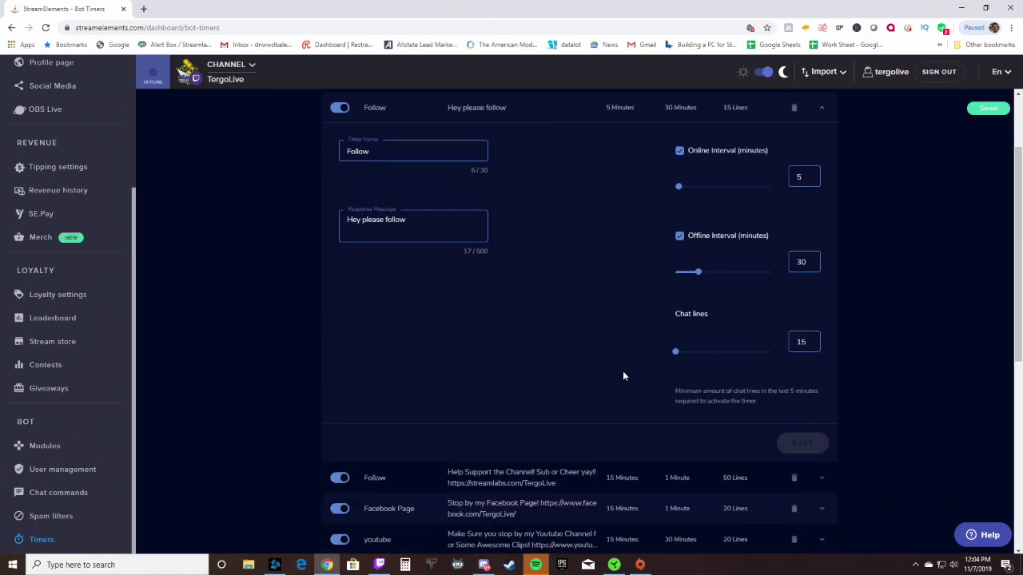
scroll(623, 373, up, 1)
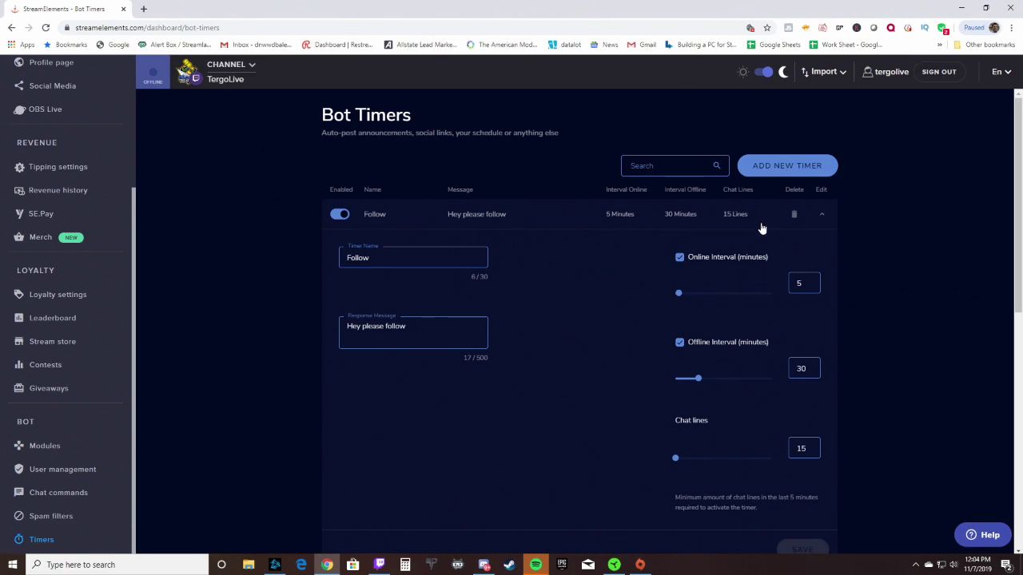
scroll(87, 330, up, 1)
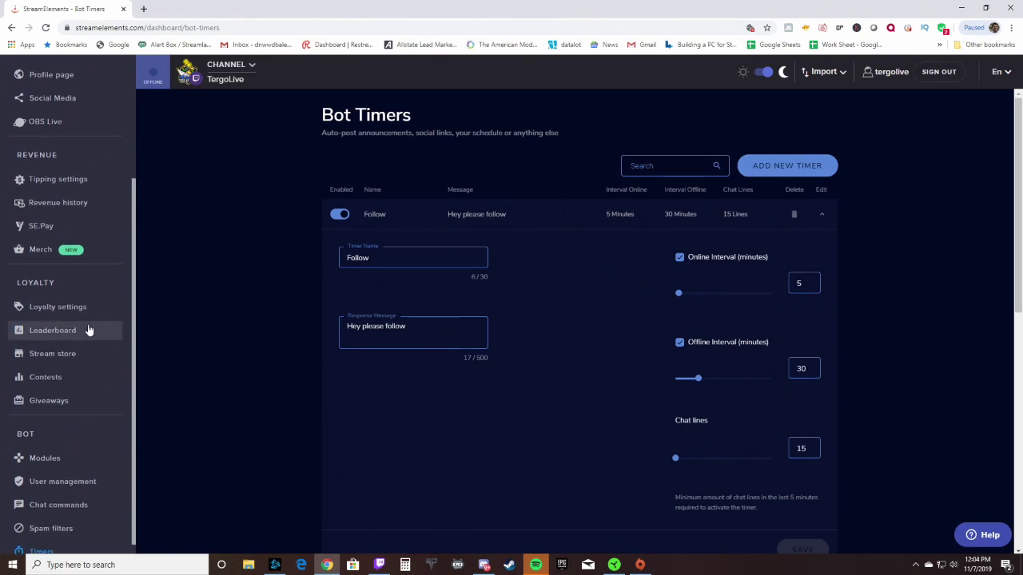
scroll(87, 335, down, 1)
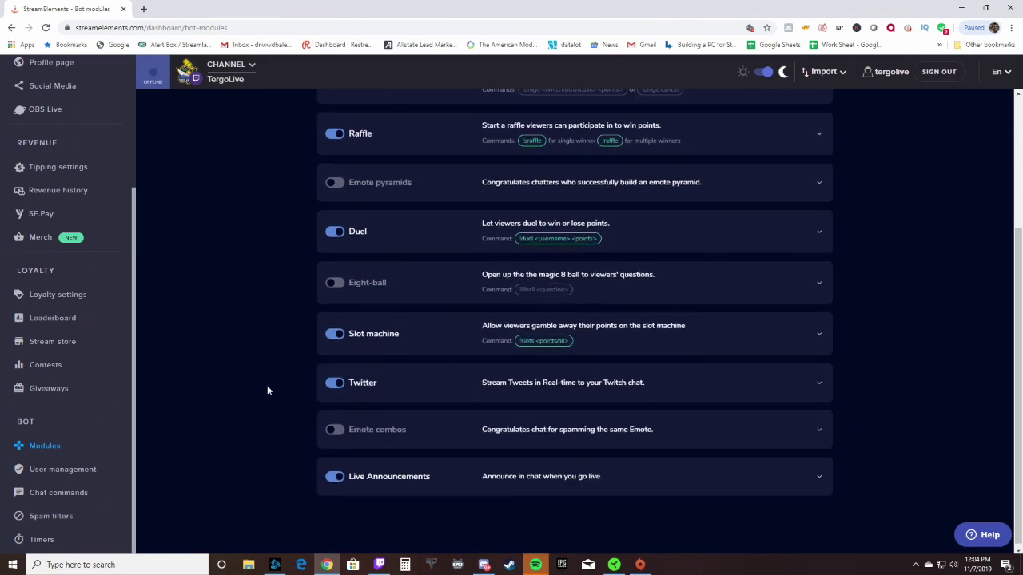
- Expand Chat alerts to check the 'Thank you for following {user} :)' message
scroll(270, 390, up, 3)
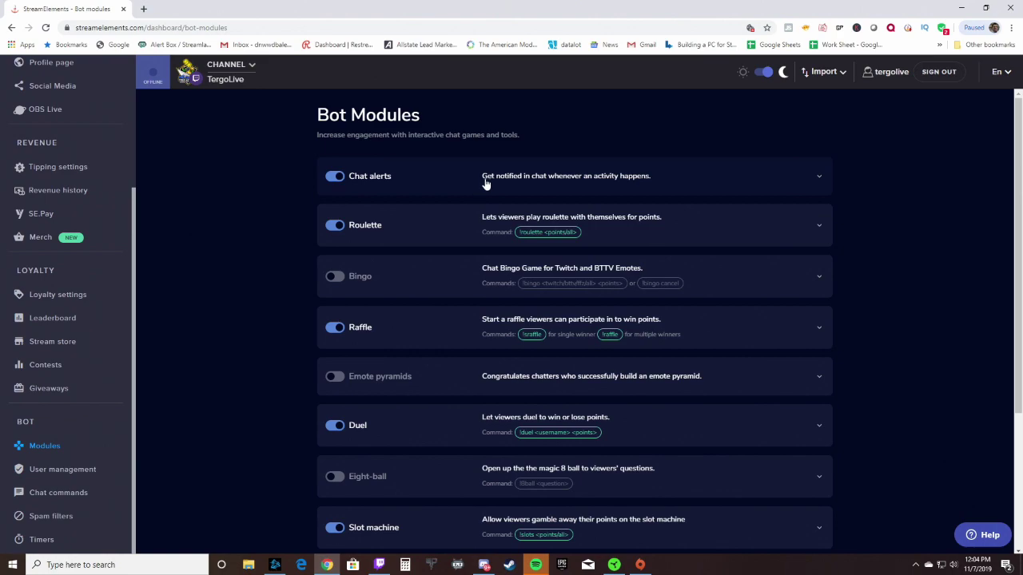
click(483, 183)
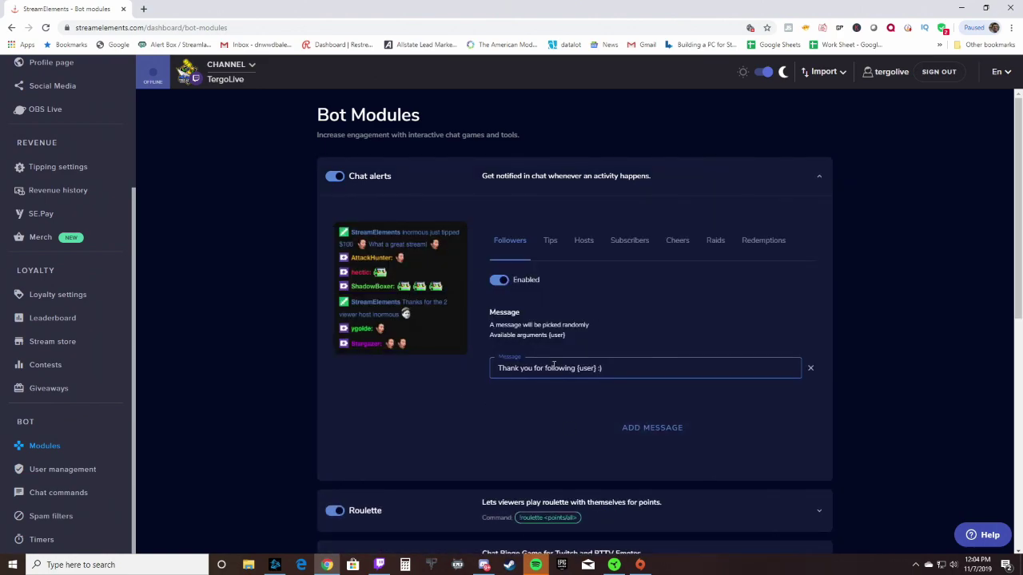
scroll(78, 293, up, 2)
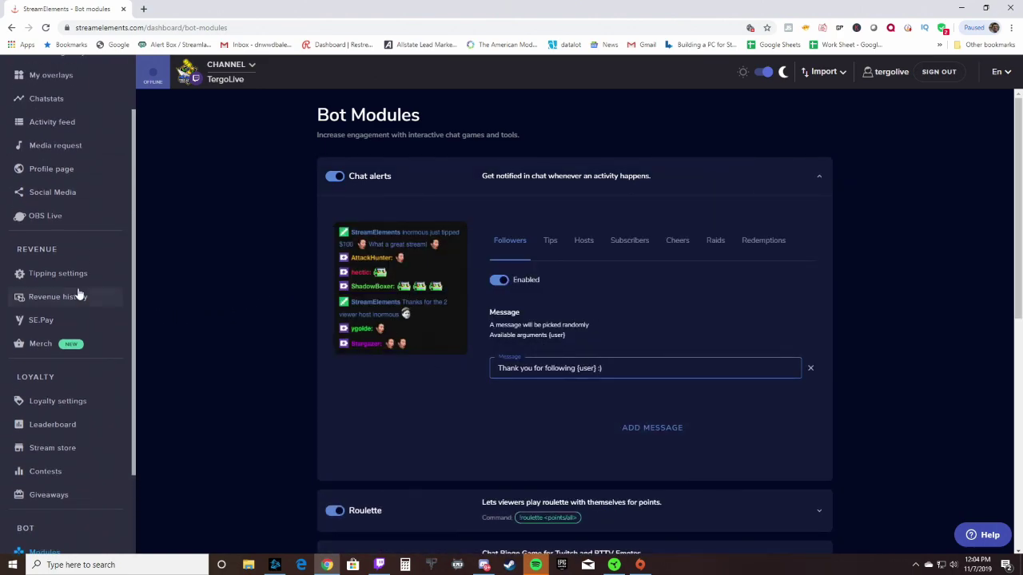
scroll(64, 205, up, 2)
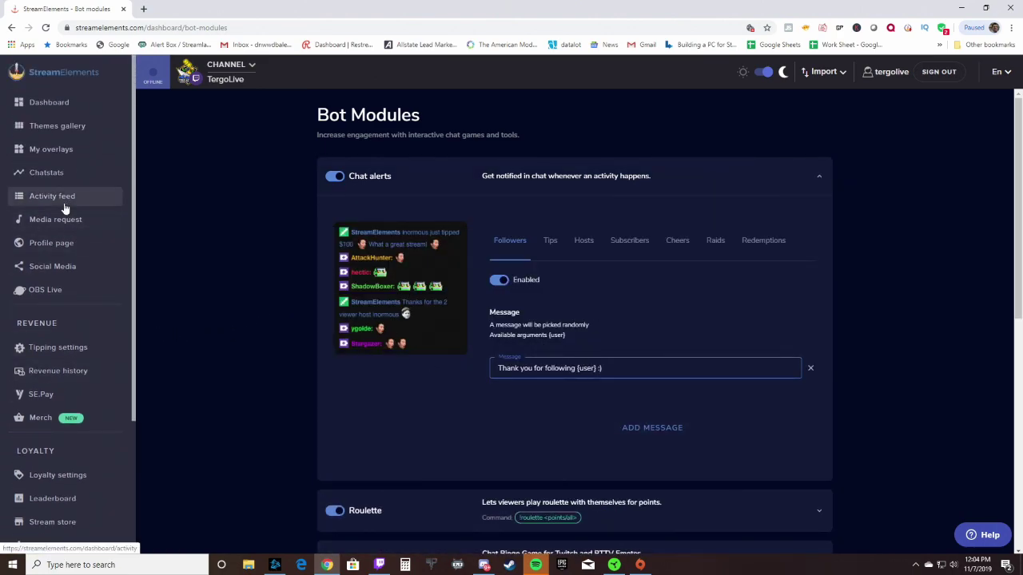
click(64, 108)
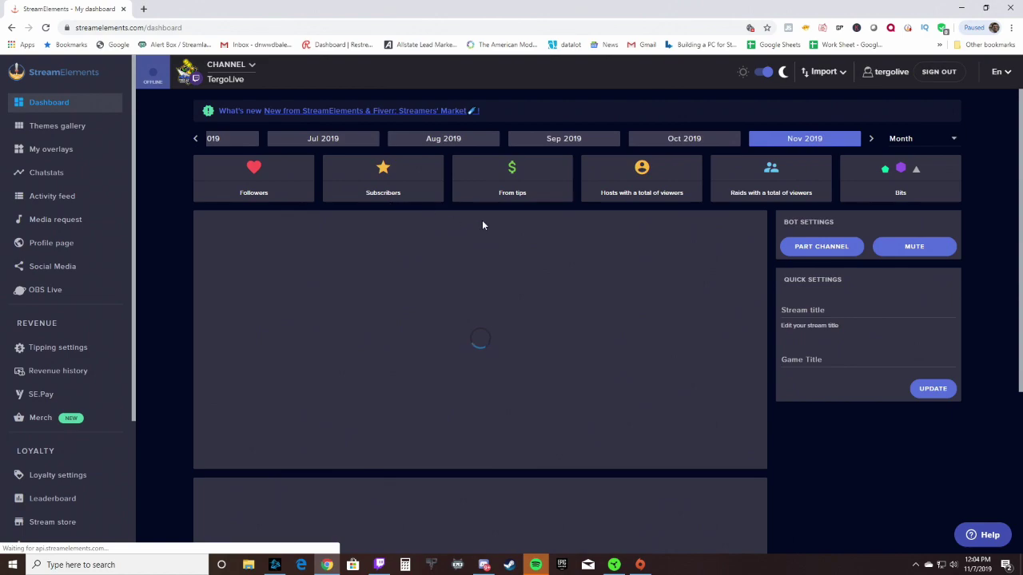